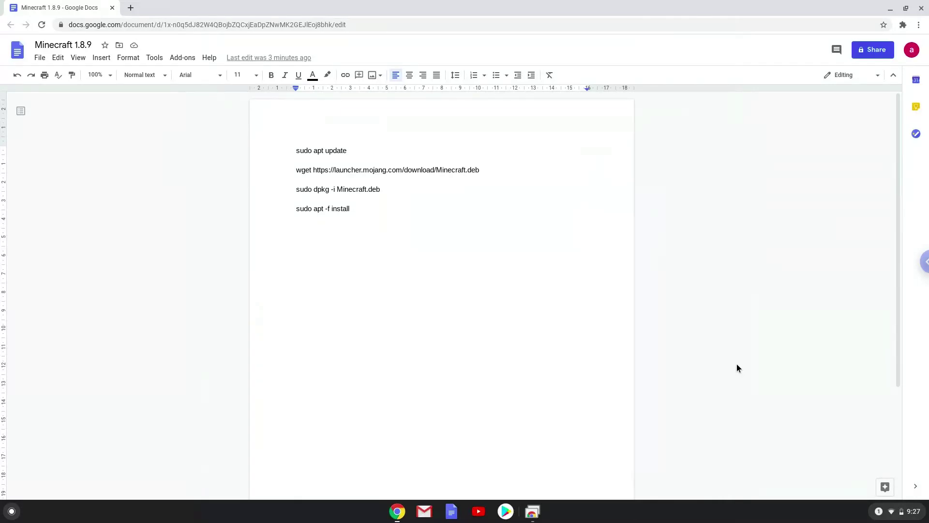
Turn on Linux (Beta) in Chrome OS Settings and install it with the recommended disk size.
left_click(887, 514)
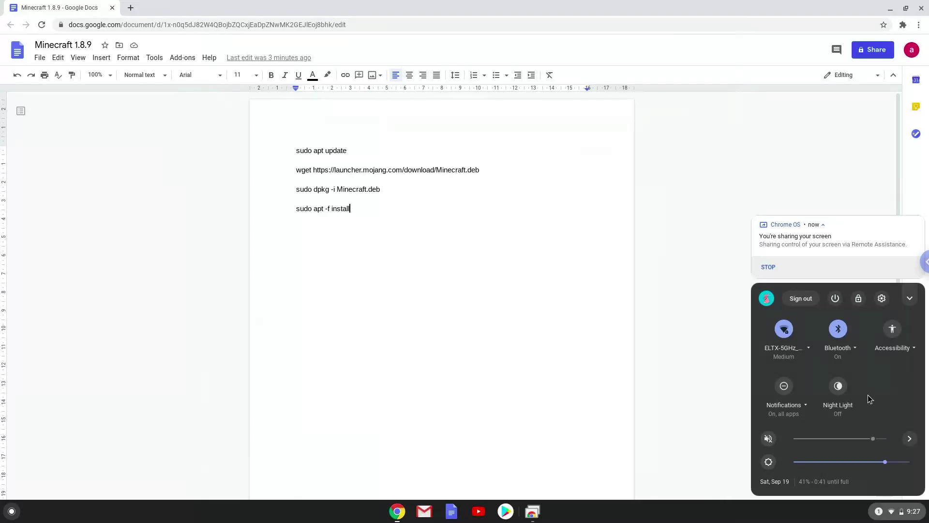
left_click(882, 299)
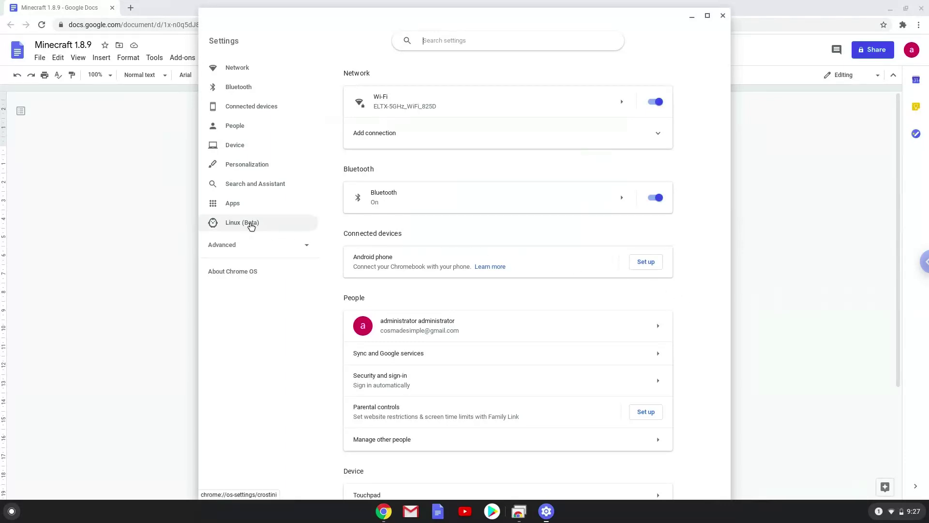
left_click(251, 226)
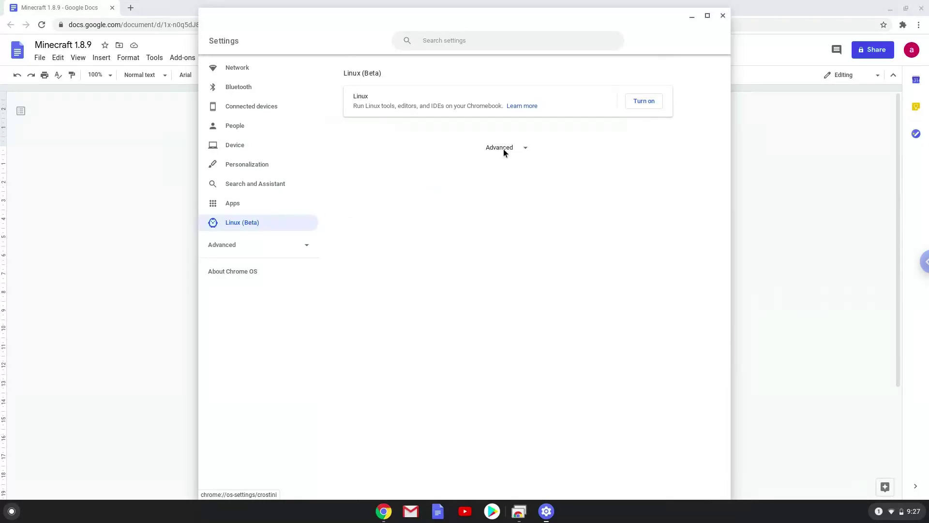
left_click(651, 102)
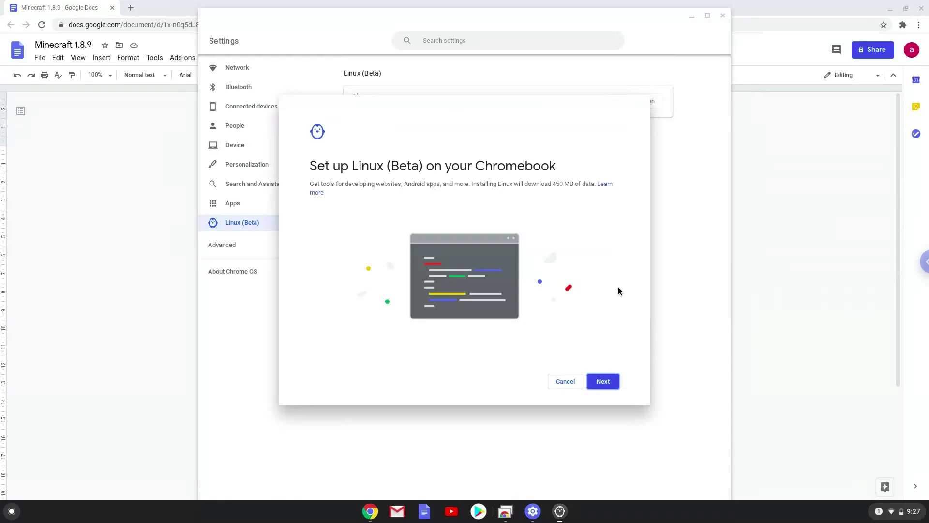
left_click(603, 380)
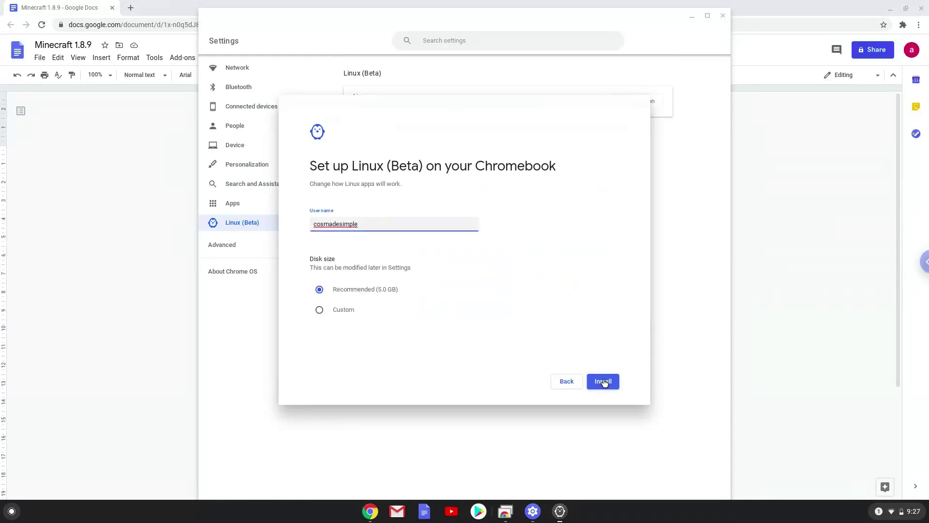
left_click(604, 382)
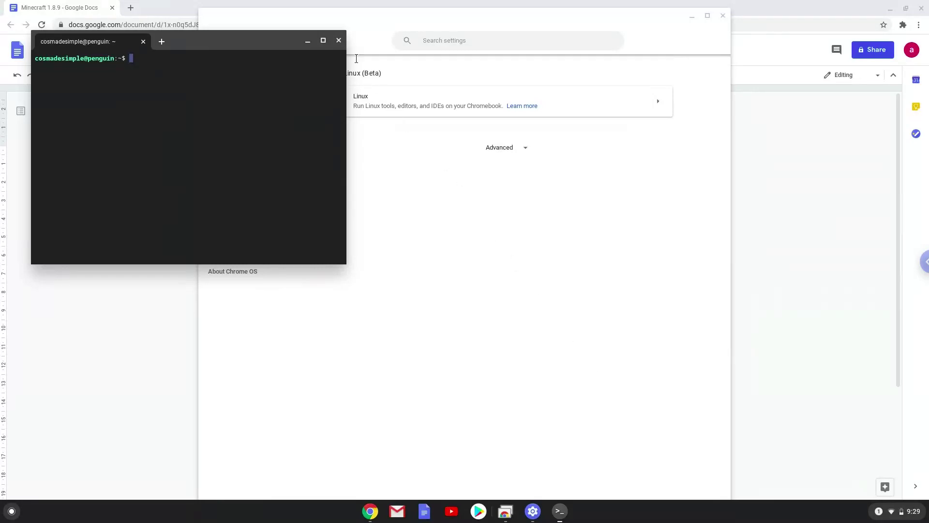
Close the terminal and Settings windows, then copy the 'sudo apt update' line from the Doc.
left_click(338, 42)
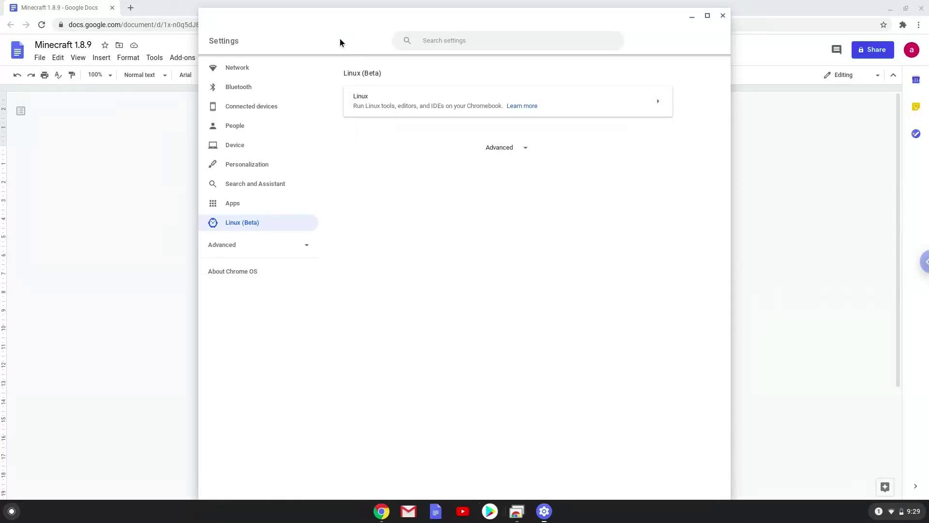
left_click(723, 16)
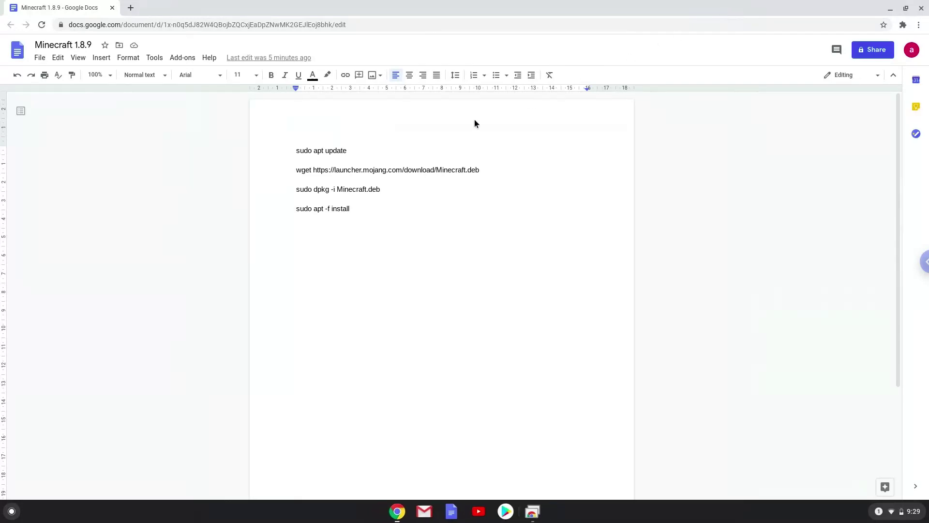
triple_click(337, 148)
right_click(337, 148)
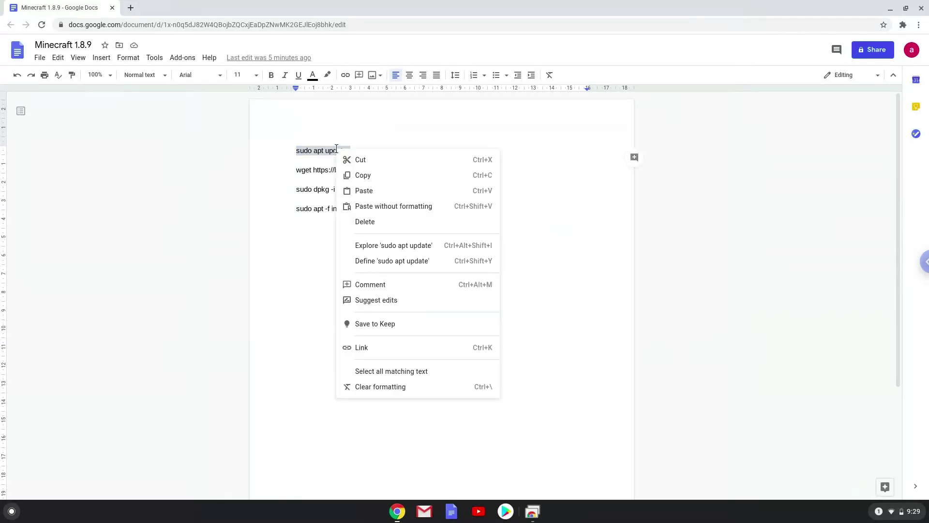
left_click(365, 178)
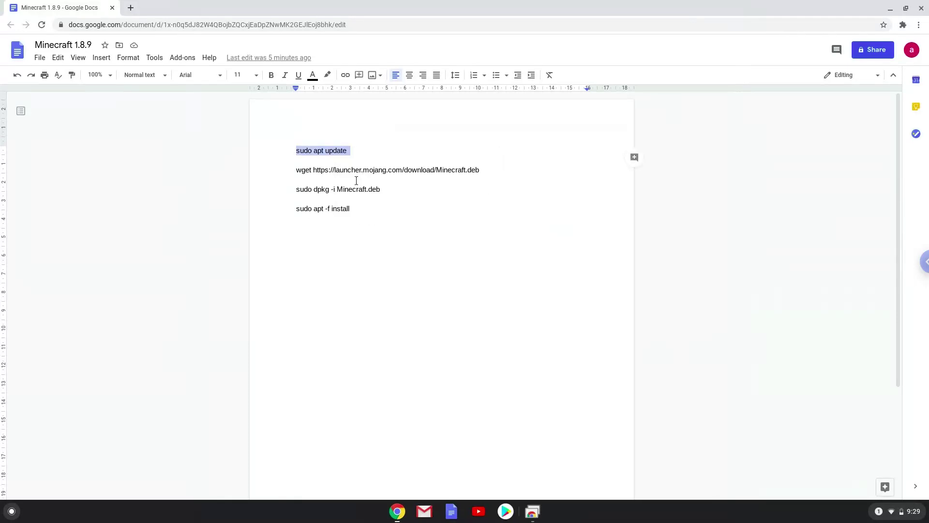
Launch a fresh Terminal by searching 'ter' in the app launcher.
left_click(12, 512)
type("ter")
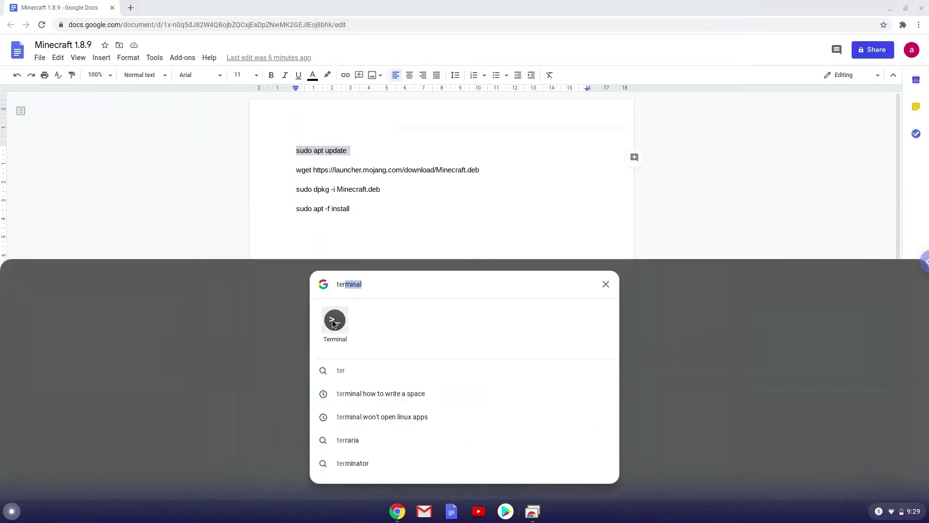
left_click(335, 321)
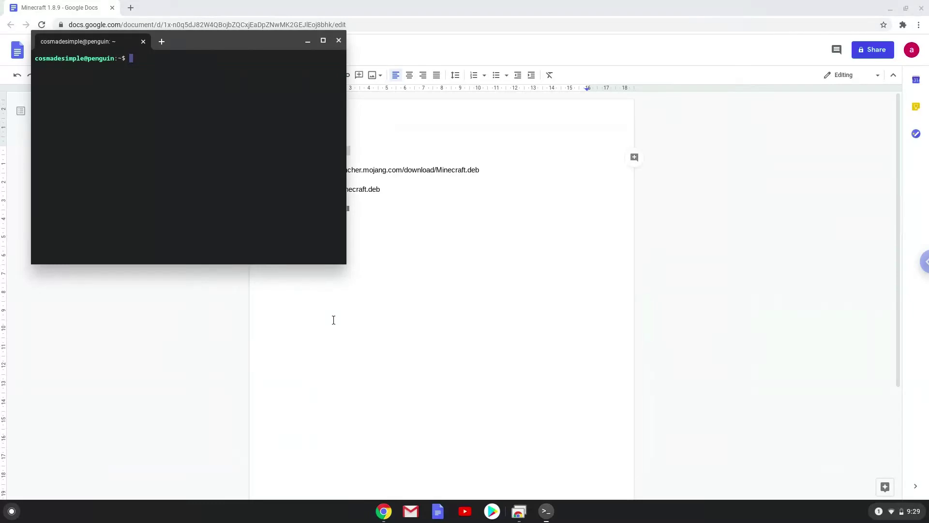
Run 'sudo apt update' in the terminal and maximize the terminal window.
type("sudo apt update")
key("Return")
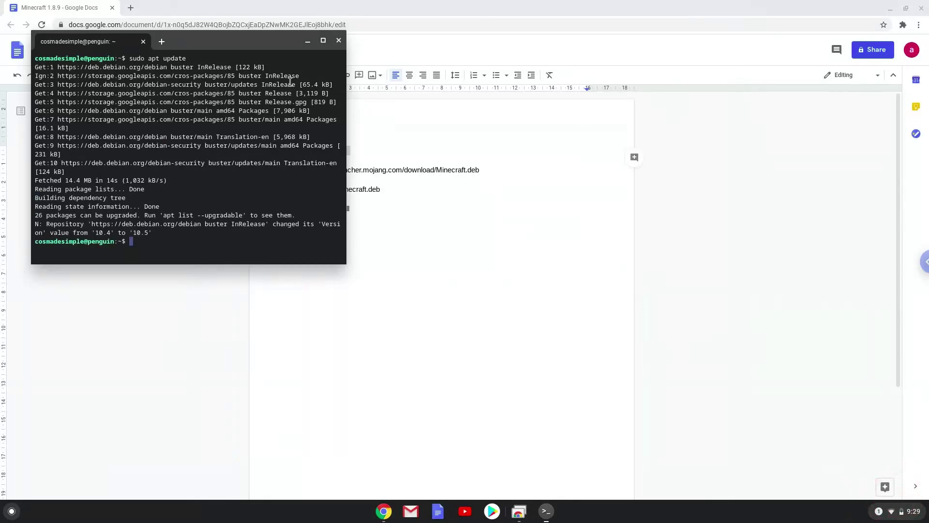
left_click(324, 41)
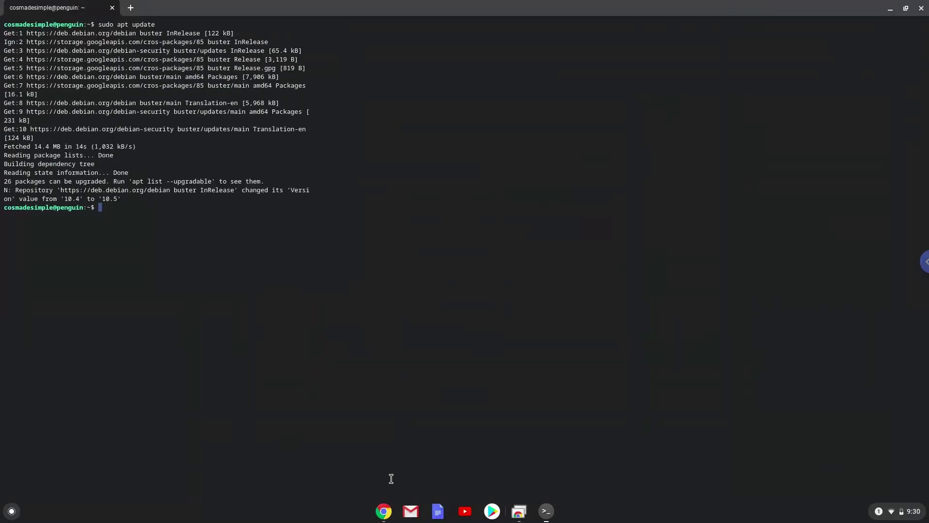
Copy the wget line from the Doc and run it to download Minecraft.deb.
left_click(384, 511)
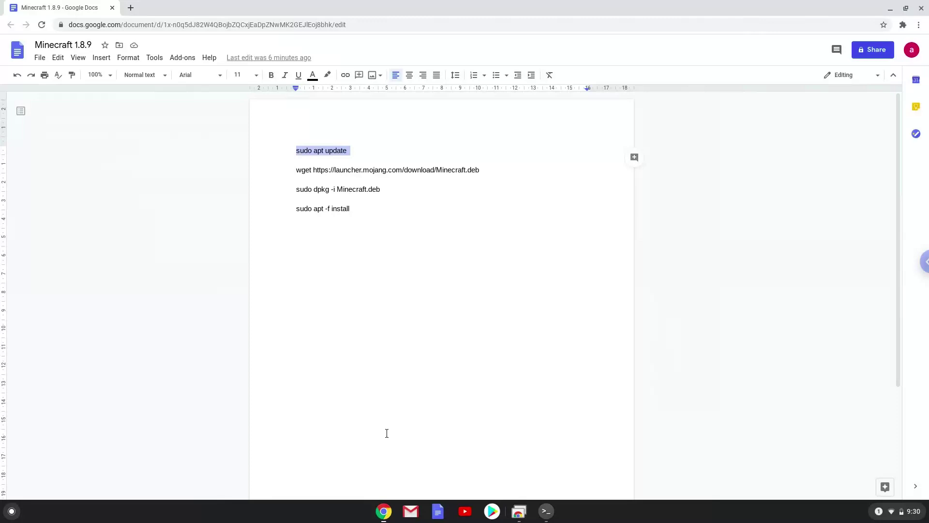
double_click(379, 171)
triple_click(379, 170)
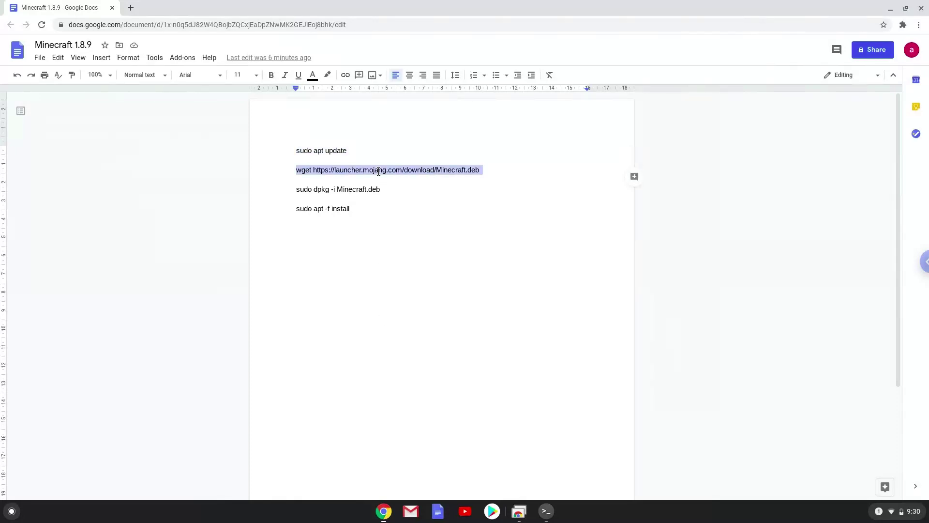
right_click(379, 170)
left_click(400, 197)
left_click(546, 511)
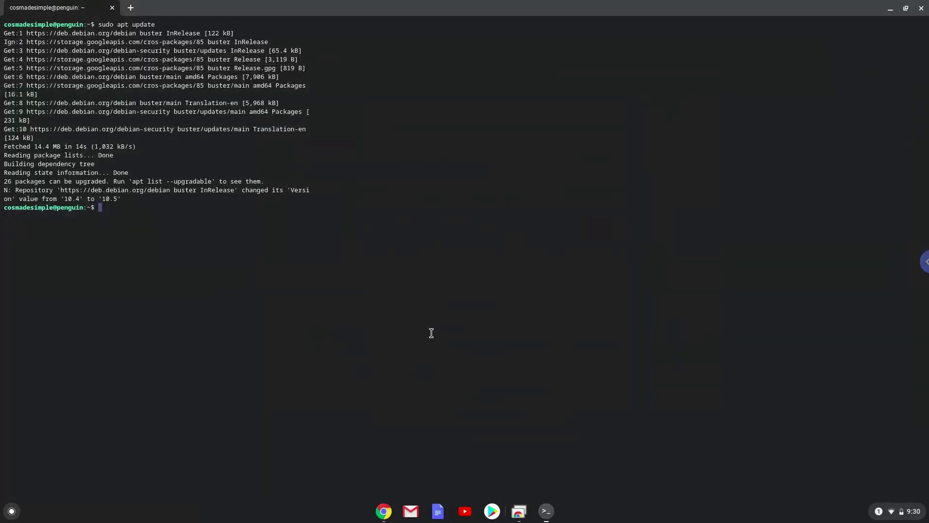
key("ctrl+shift+v")
key("Return")
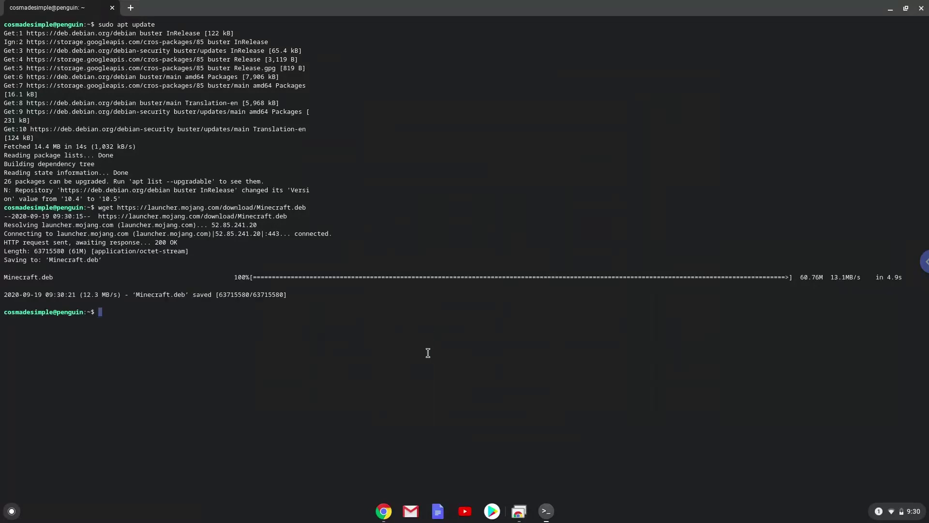
Copy the 'sudo dpkg -i Minecraft.deb' line from the Doc and run it in the terminal.
left_click(385, 511)
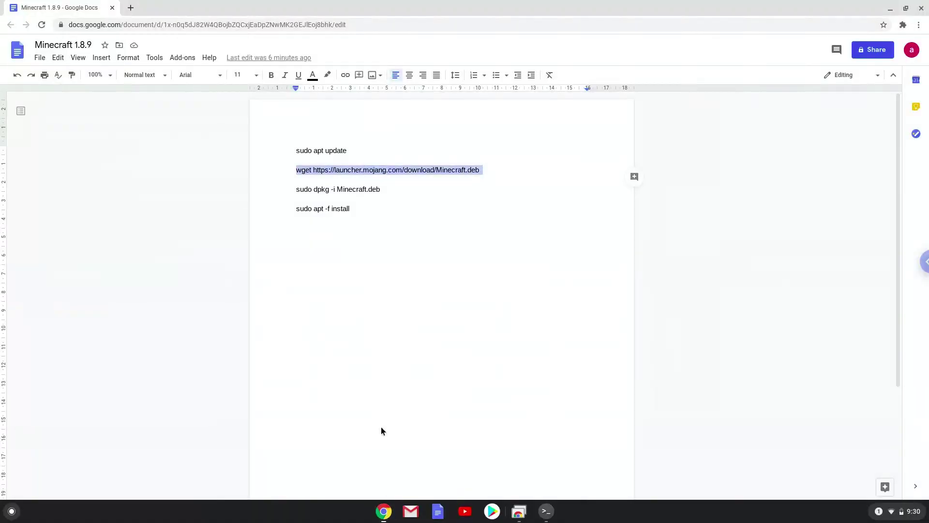
triple_click(348, 190)
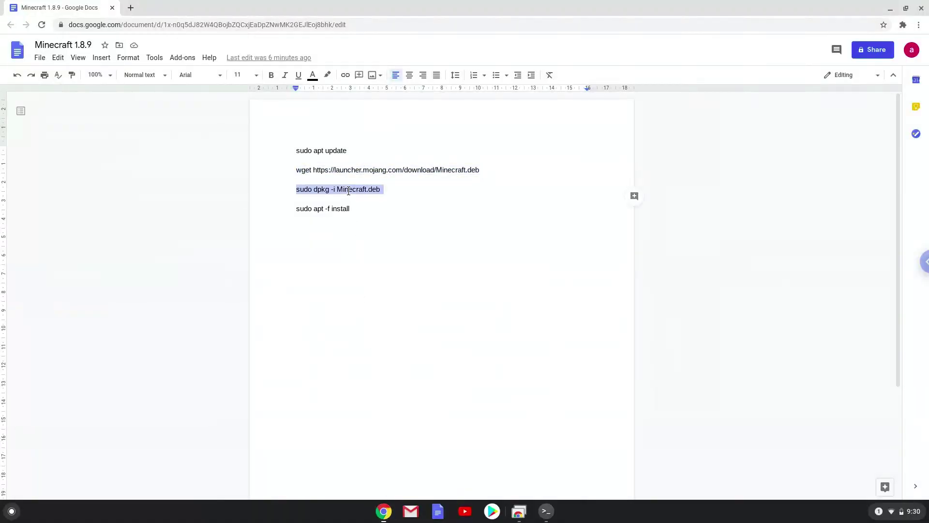
right_click(349, 190)
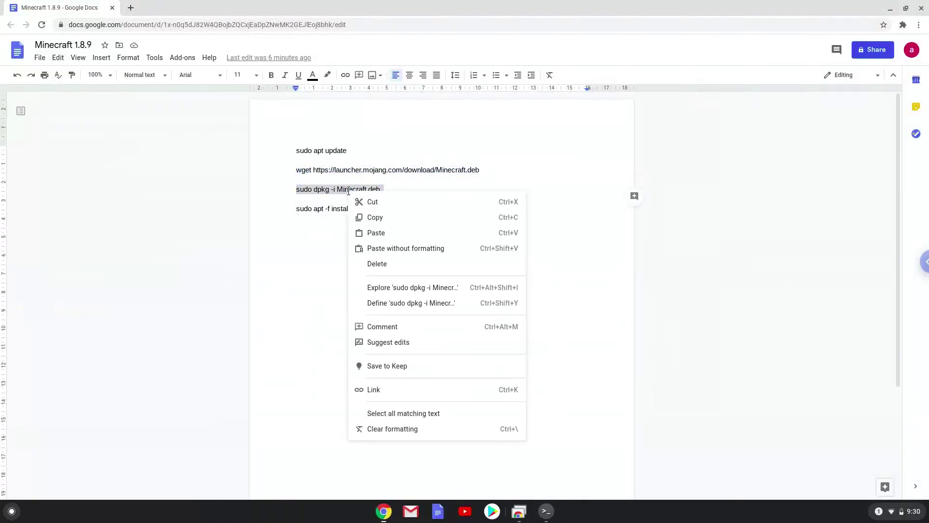
left_click(372, 219)
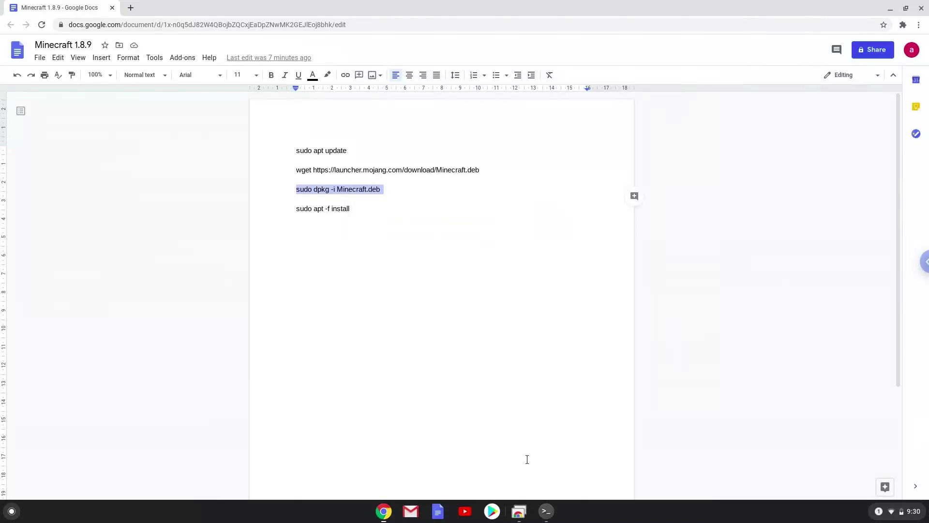
left_click(550, 514)
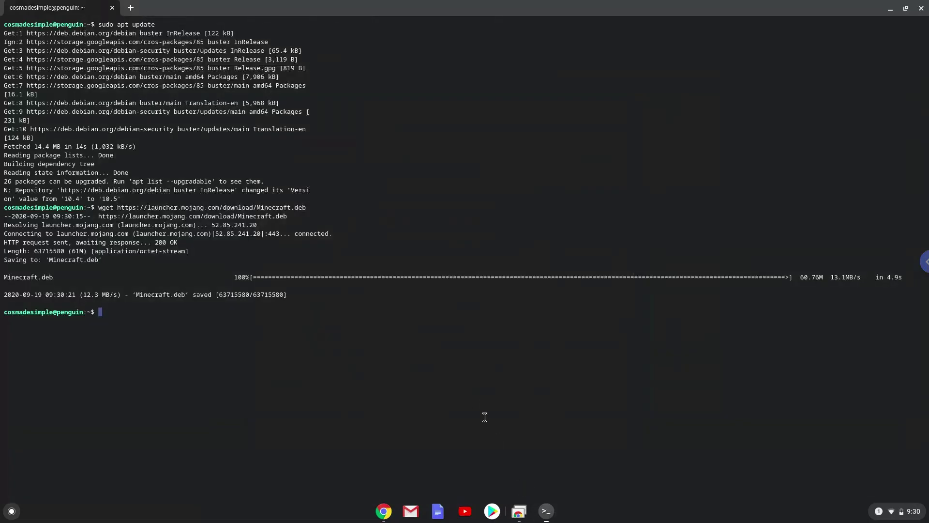
key("ctrl+shift+v")
key("Return")
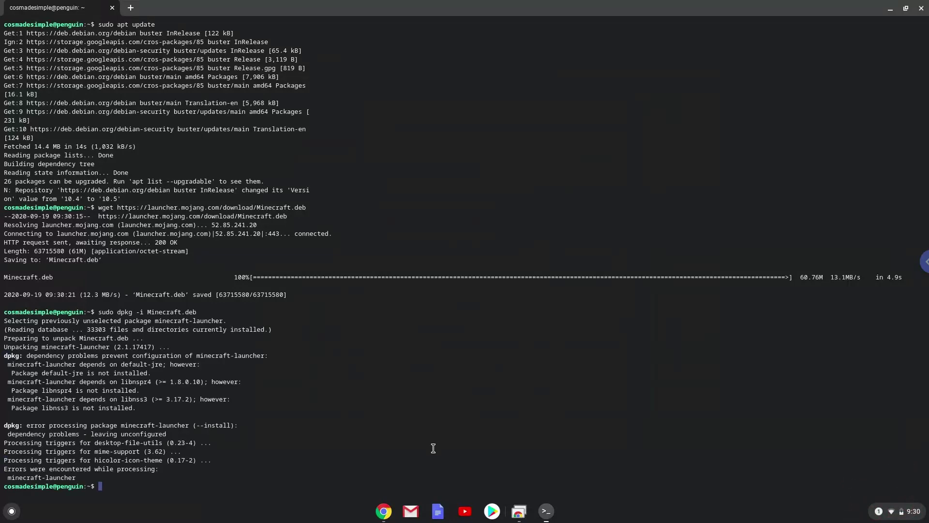
Copy and run 'sudo apt -f install', accepting the download of the missing packages.
left_click(383, 512)
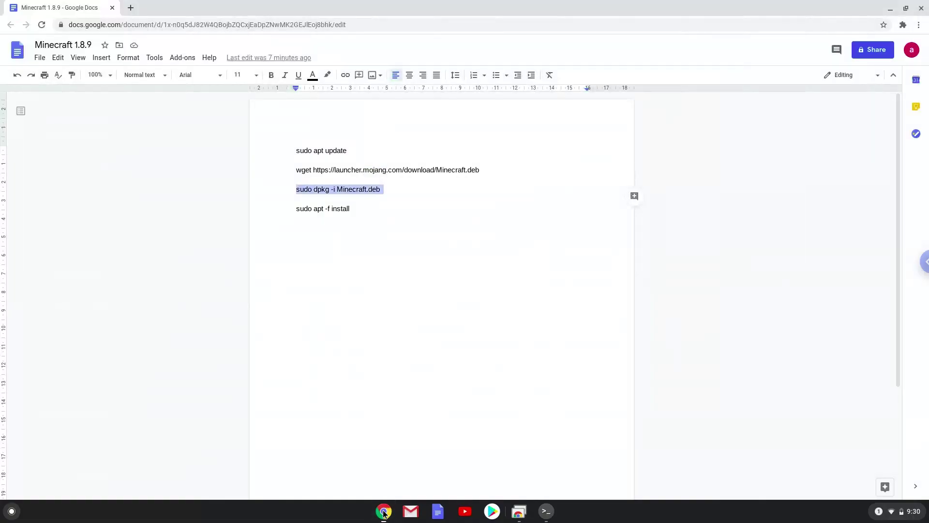
triple_click(319, 208)
right_click(319, 209)
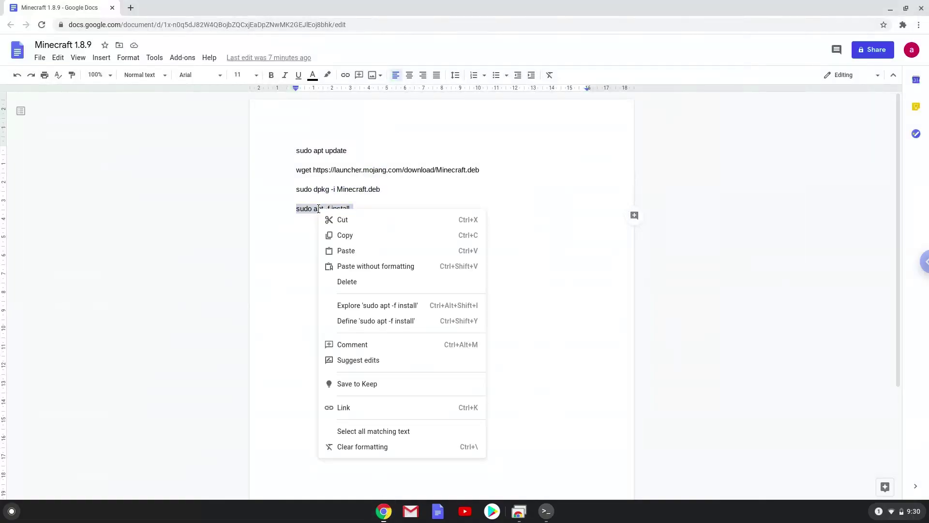
left_click(344, 235)
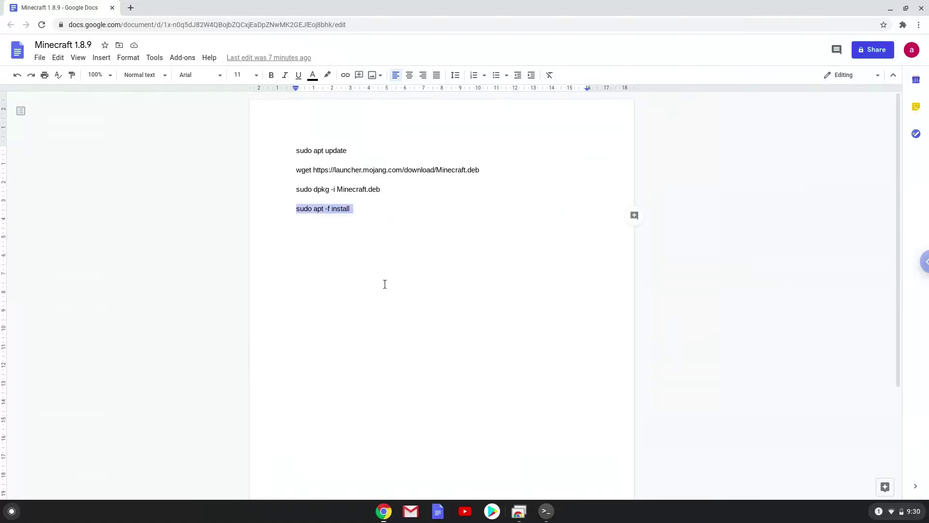
left_click(547, 512)
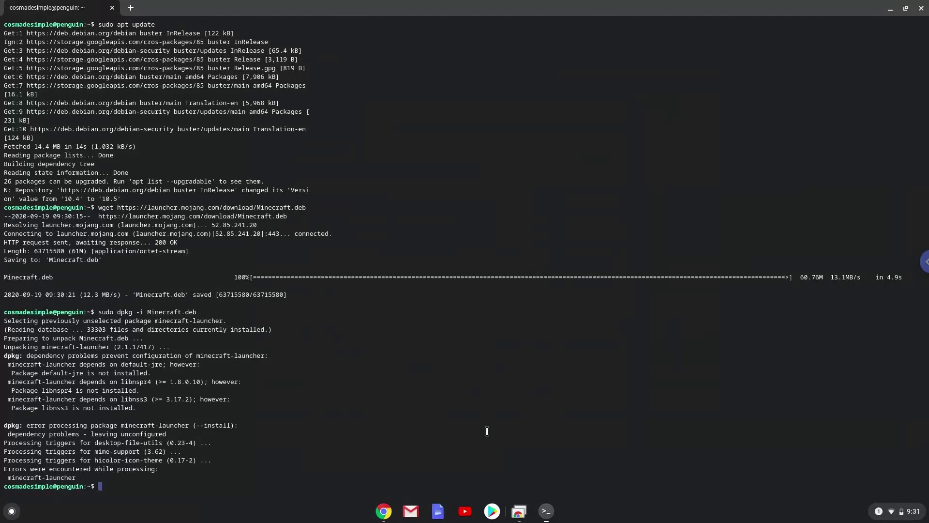
key("ctrl+shift+v")
key("Return")
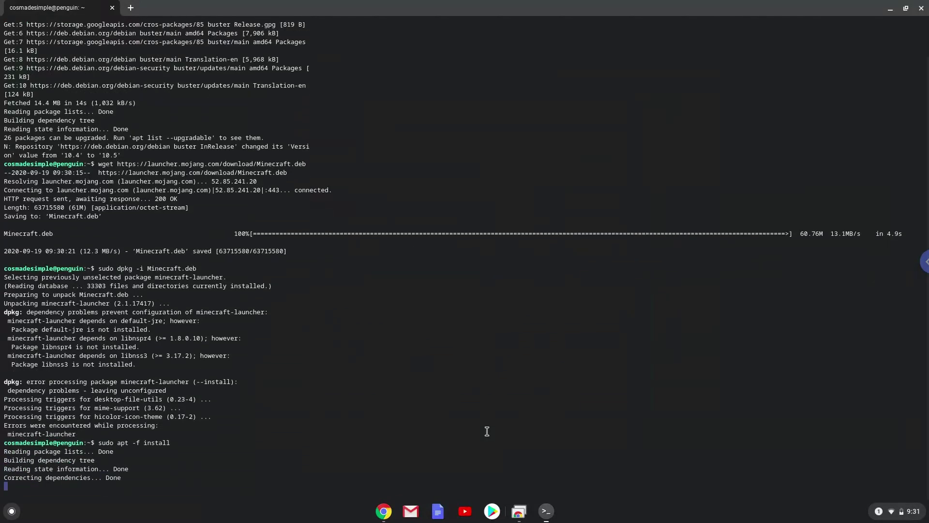
key("Return")
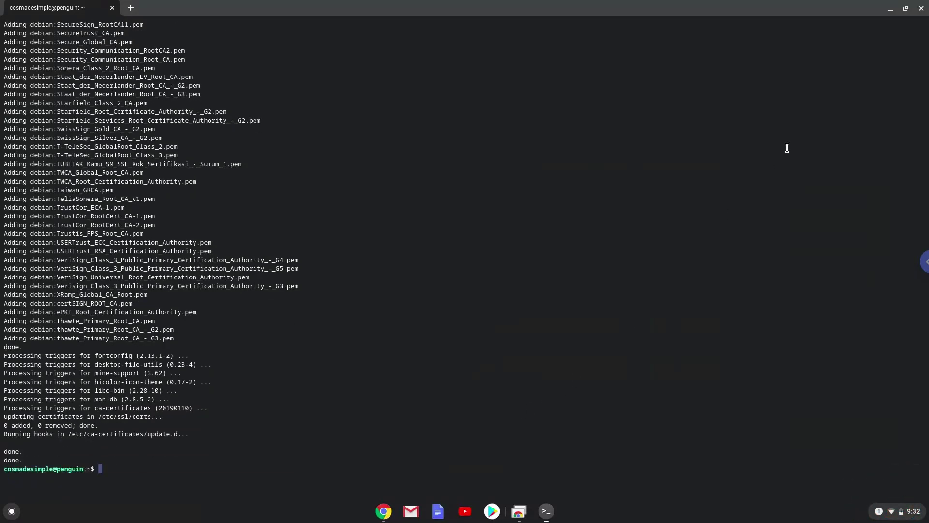
Close the terminal, confirming Leave, and close the Google Docs browser window.
left_click(922, 8)
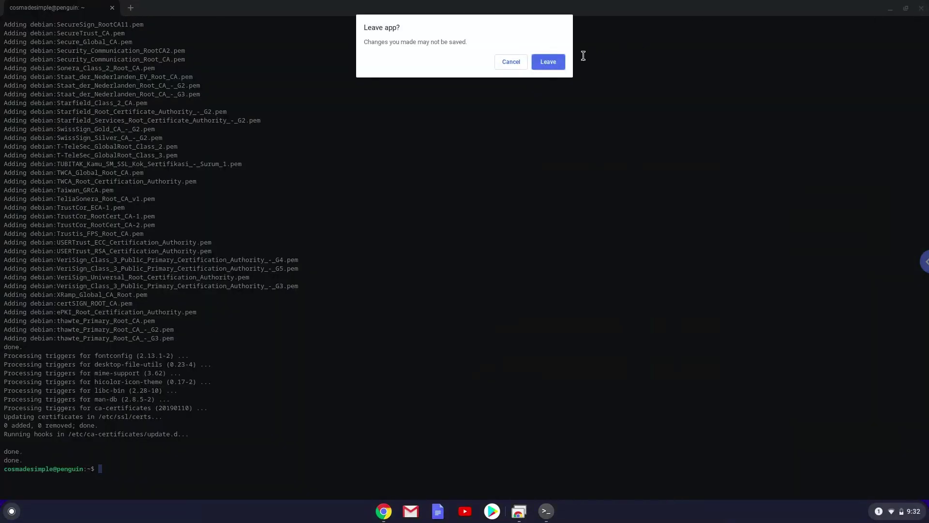
left_click(555, 61)
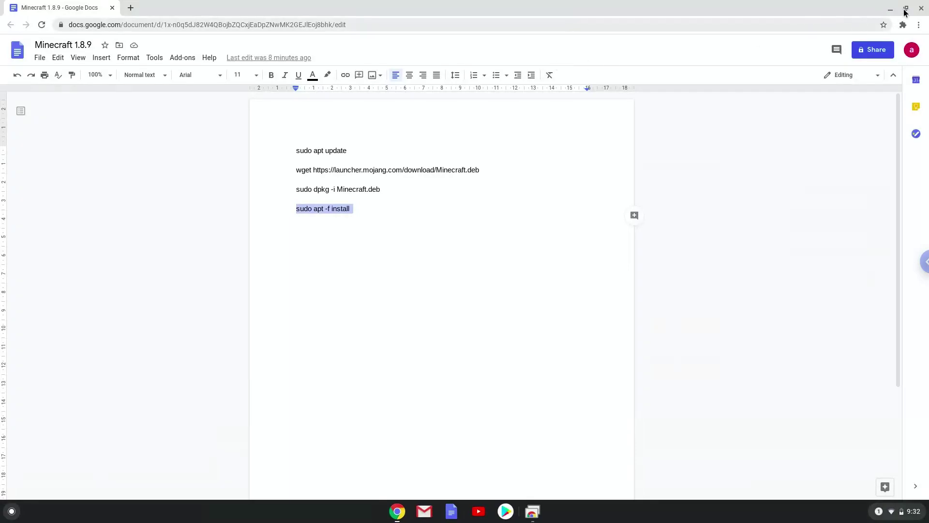
left_click(921, 8)
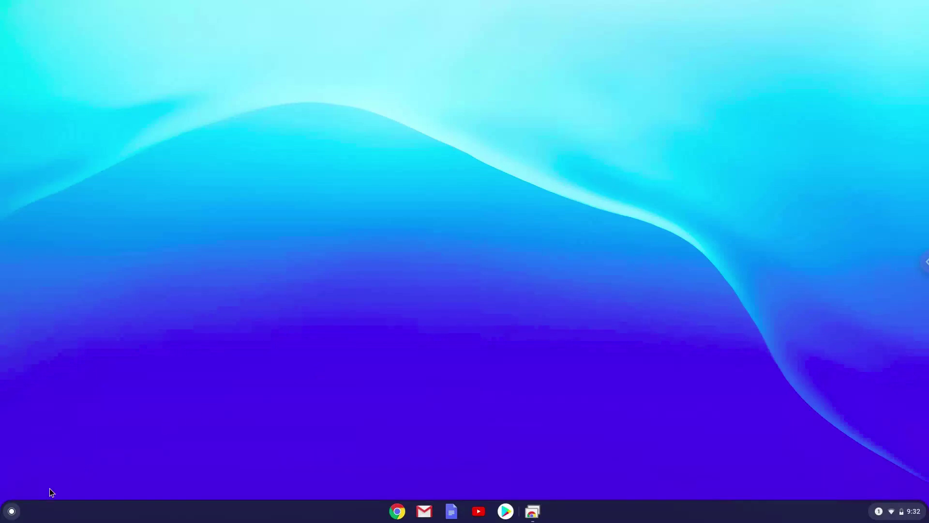
Start Minecraft Launcher from the Linux apps folder on the launcher's second page.
left_click(12, 511)
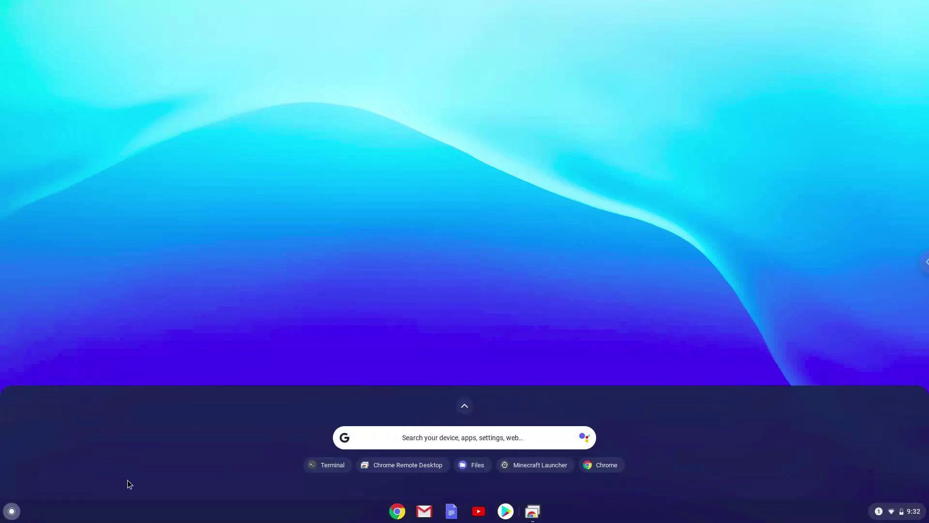
left_click(463, 406)
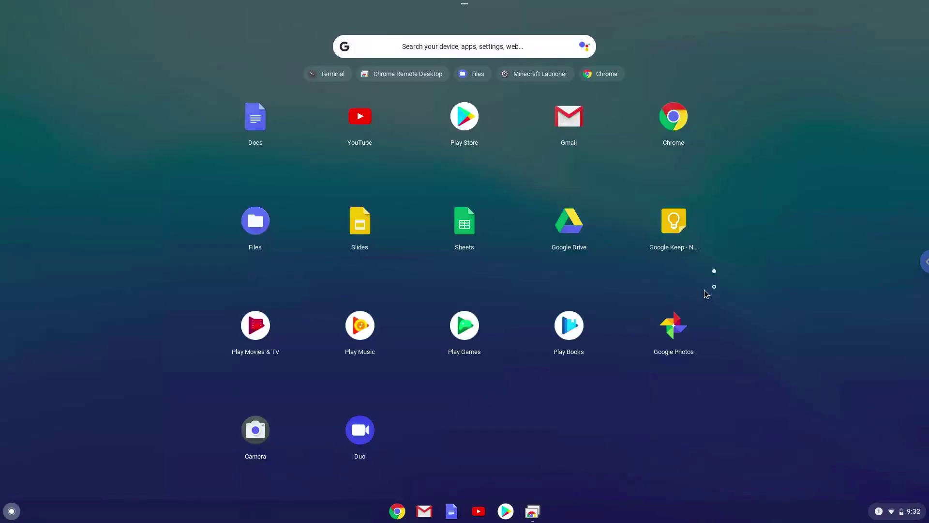
left_click(714, 287)
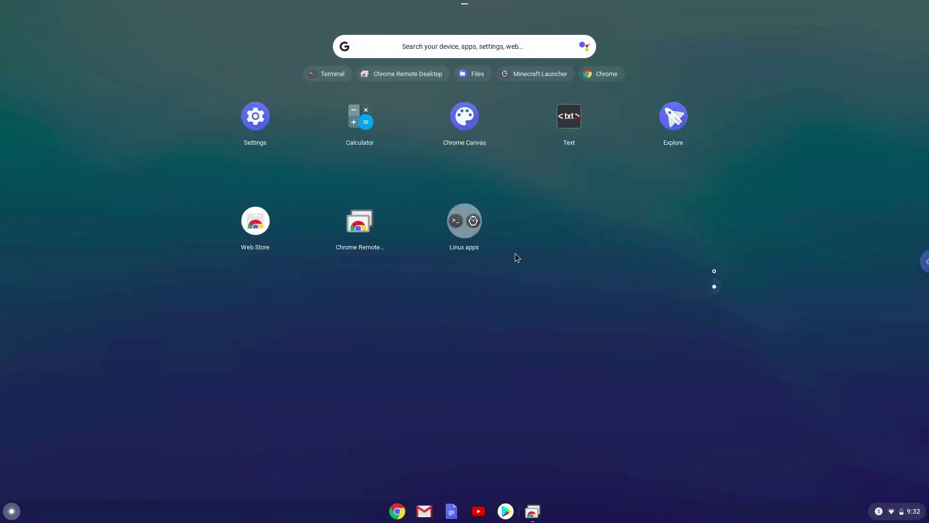
left_click(459, 237)
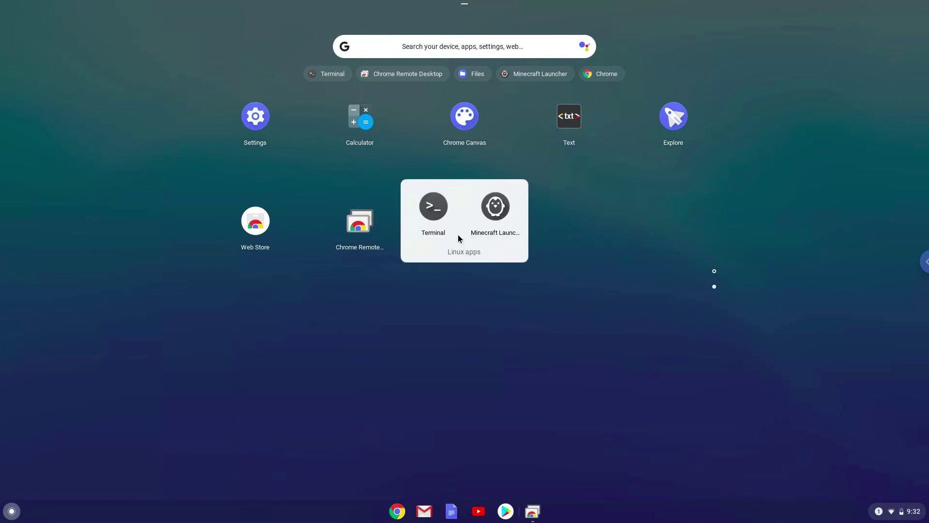
left_click(500, 206)
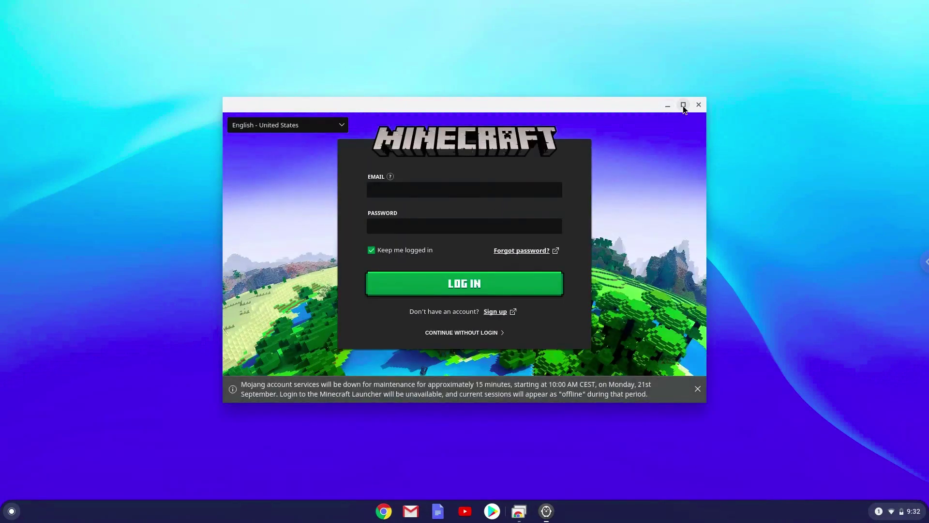
Maximize the Minecraft Launcher window and continue without logging in.
left_click(684, 106)
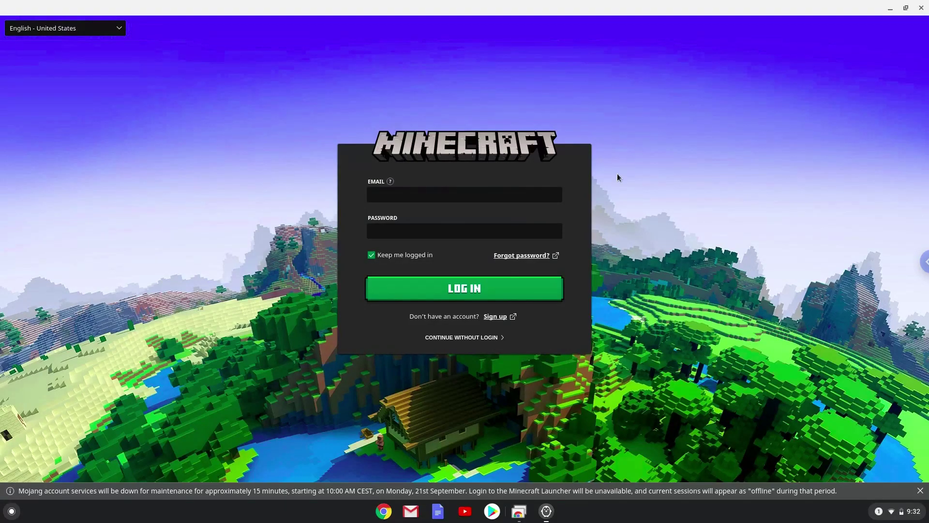
left_click(487, 338)
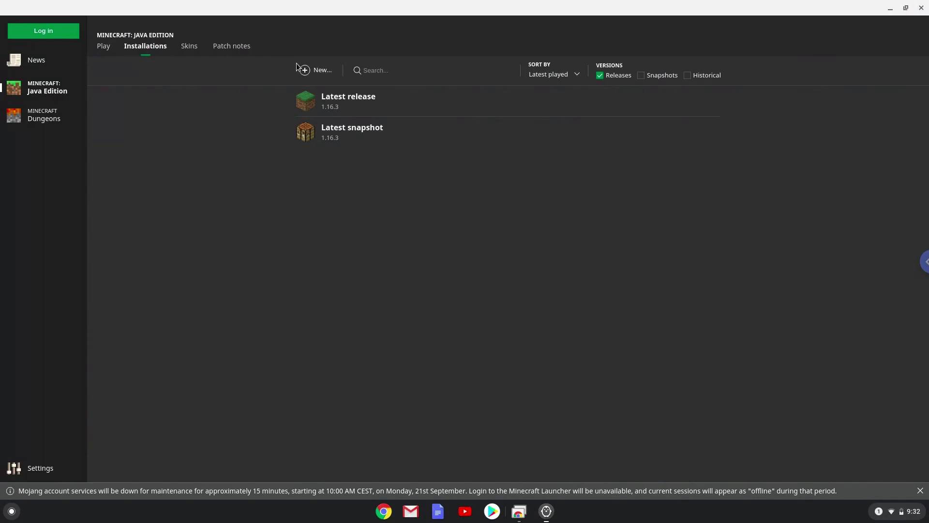
Create a new installation using release 1.8.9 and name it 'Minecraft 1.8.9'.
left_click(313, 71)
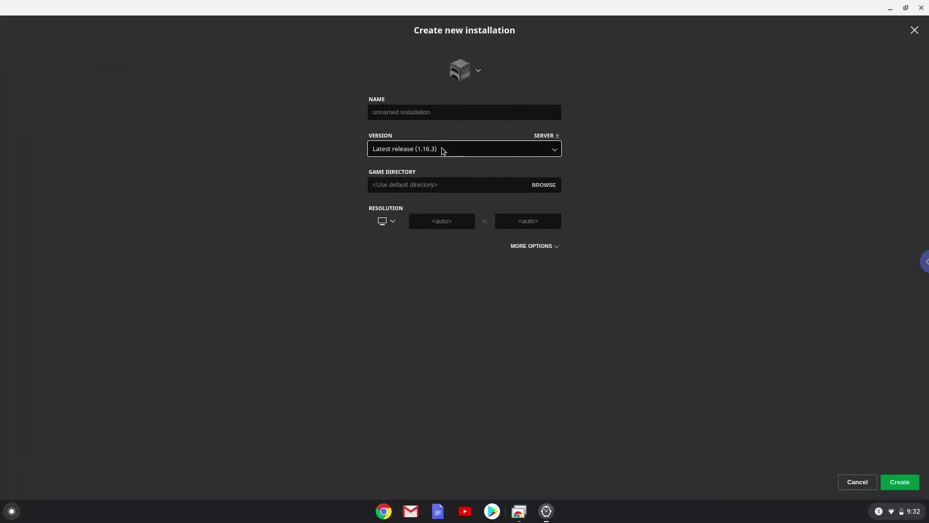
left_click(444, 150)
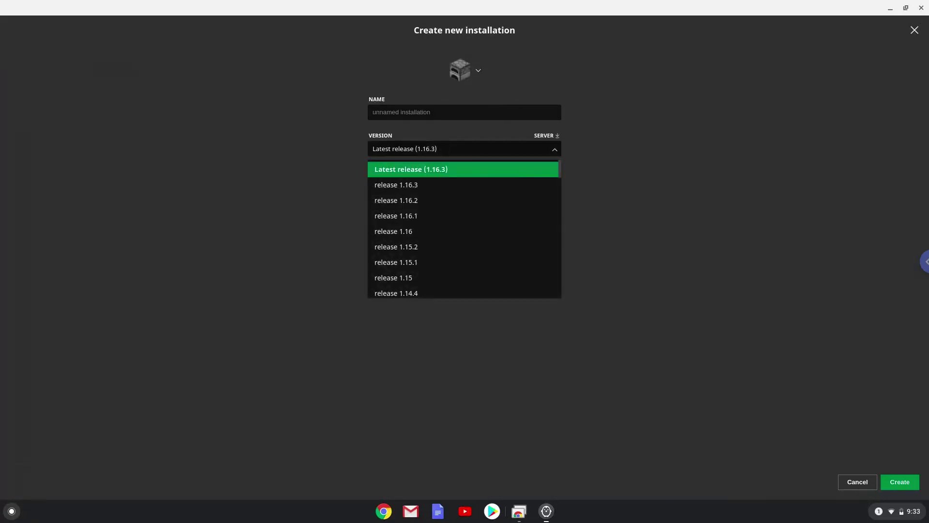
key("Down")
key("Down")
key("Down")
key("Down")
key("Down")
key("Down")
key("Down")
key("Down")
key("Down")
key("Down")
key("Down")
key("Down")
key("Down")
key("Down")
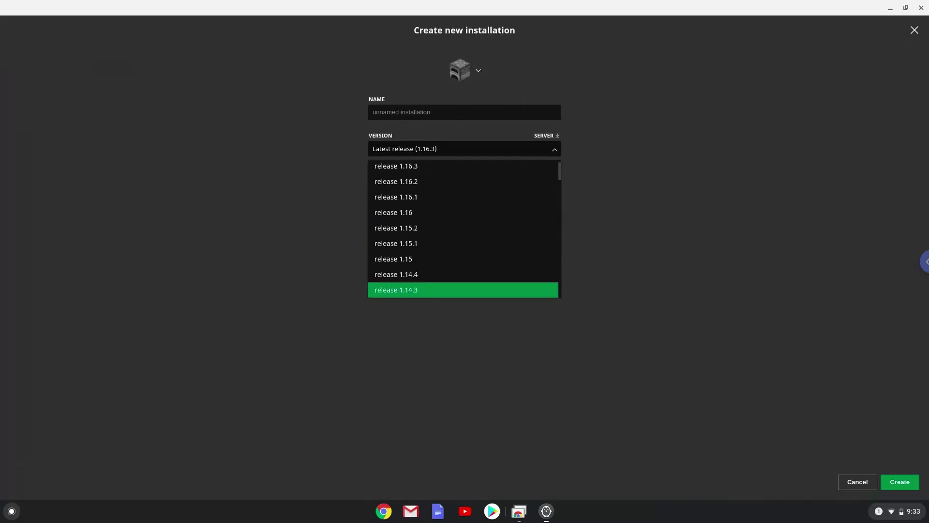
key("Down")
key("Down")
key("Down")
key("Down")
key("Down")
key("Down")
key("Down")
key("Down")
key("Down")
key("Down")
key("Down")
key("Down")
key("Down")
key("Down")
key("Down")
key("Down")
left_click(415, 291)
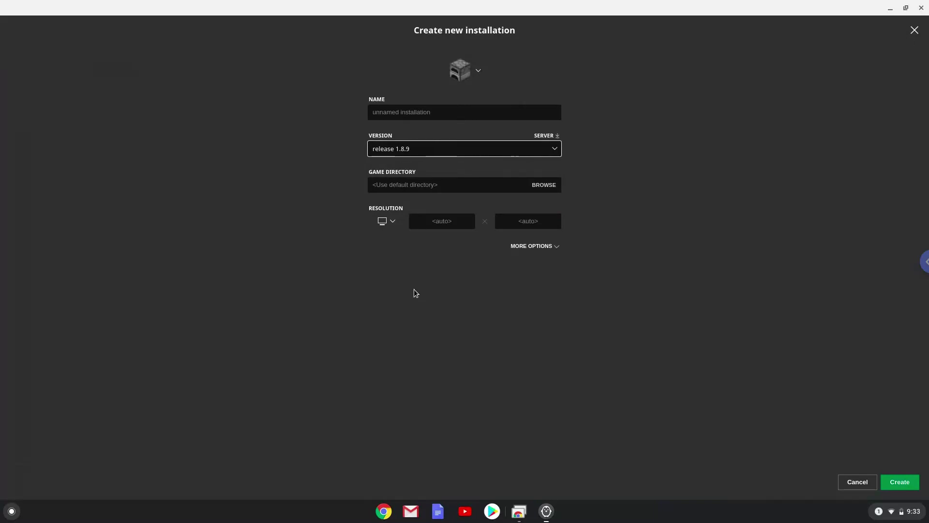
left_click(405, 112)
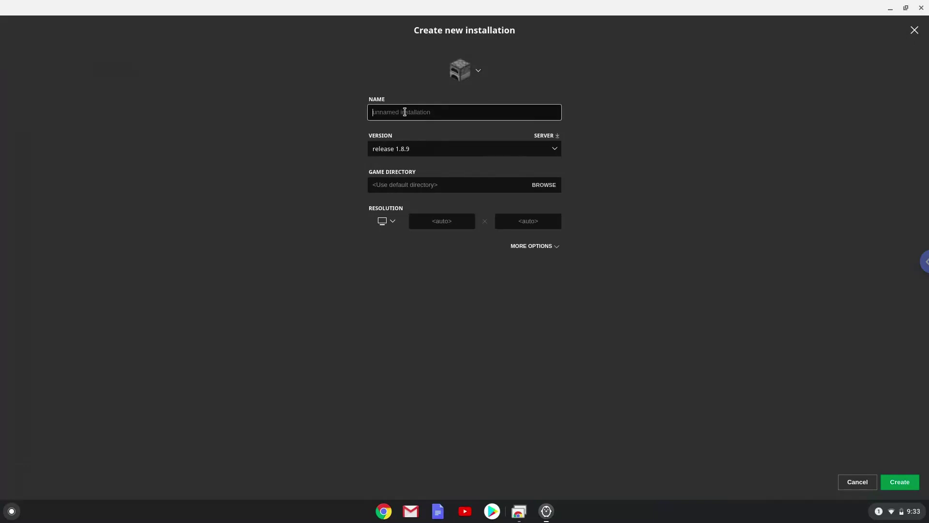
type("Minecraft 1.8.9")
left_click(894, 483)
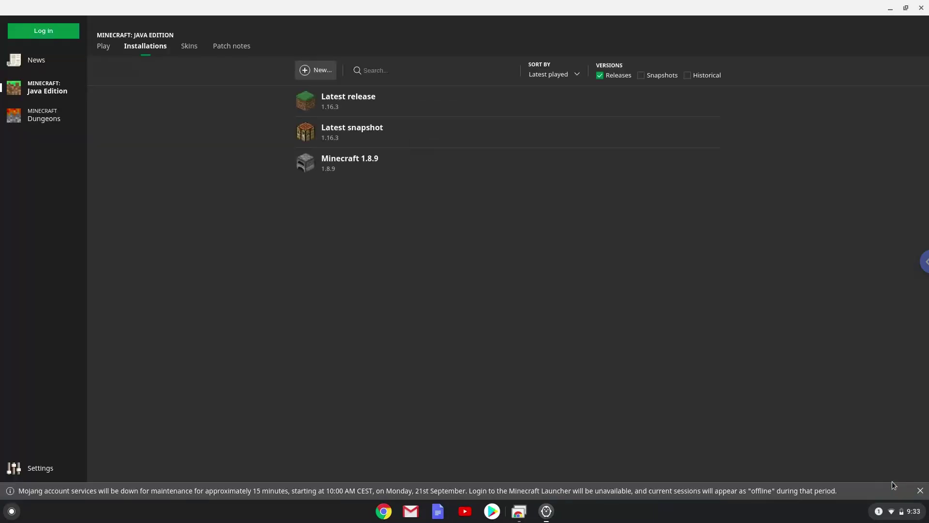